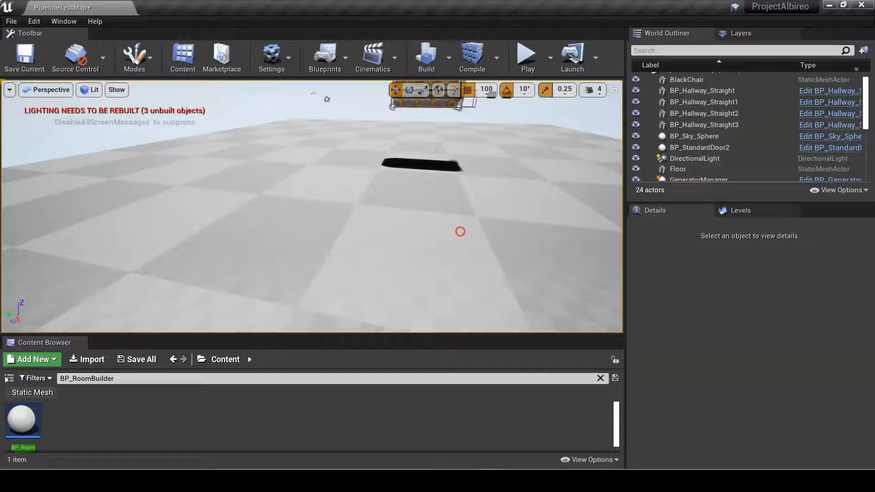
right_drag(460, 231, 316, 249)
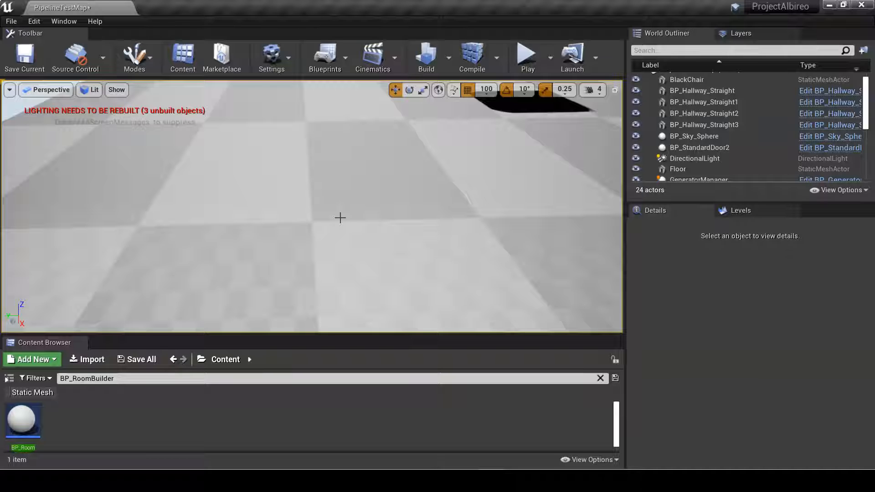
mouse_move(340, 217)
right_down()
mouse_move(316, 204)
mouse_move(341, 219)
right_up()
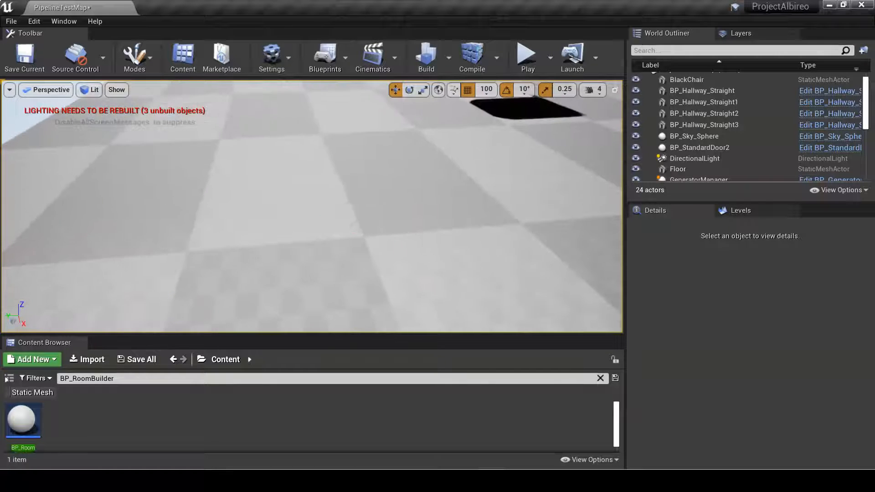
mouse_move(24, 437)
mouse_down()
mouse_move(240, 358)
mouse_move(288, 201)
mouse_up()
right_drag(369, 174, 383, 185)
key(Delete)
Place a BP_RoomBuilder actor on the open floor area of the level.
mouse_move(322, 245)
right_down()
mouse_move(417, 176)
mouse_move(398, 190)
mouse_move(166, 133)
mouse_move(98, 221)
mouse_move(49, 251)
mouse_move(39, 244)
right_up()
mouse_move(22, 421)
mouse_down()
mouse_move(303, 244)
mouse_move(328, 242)
mouse_up()
mouse_move(404, 276)
right_down()
mouse_move(356, 236)
mouse_move(336, 255)
mouse_move(328, 248)
mouse_move(369, 275)
mouse_move(344, 295)
mouse_move(330, 252)
right_up()
key(w)
key(s)
drag(331, 252, 47, 286)
key(s)
Extend the room builder's spline point by point to run walls around an L-shaped floor area.
right_drag(95, 267, 162, 301)
drag(114, 205, 186, 264)
drag(215, 217, 194, 335)
right_drag(342, 271, 418, 335)
drag(258, 311, 362, 318)
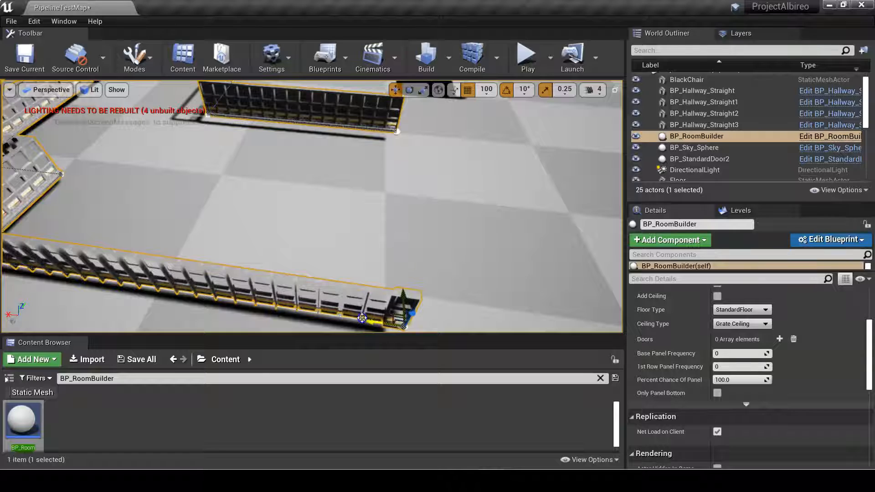
drag(404, 294, 395, 121)
right_drag(394, 120, 287, 160)
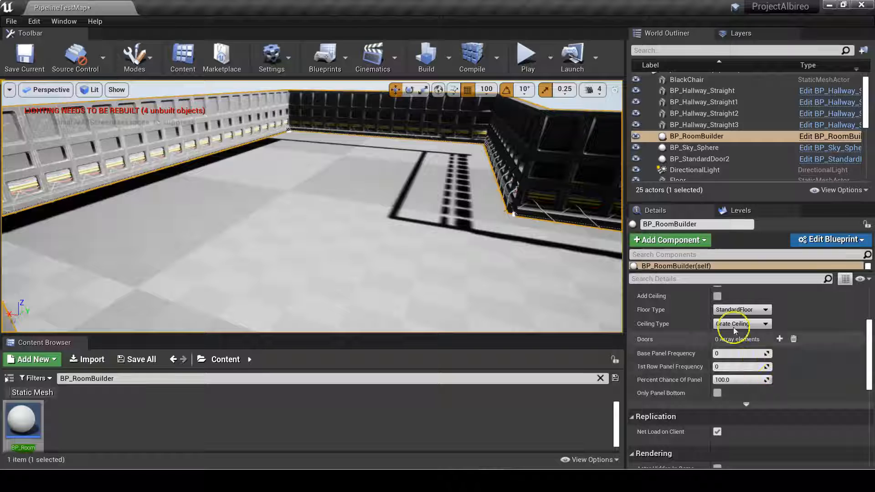
Try the wall types Basic Wall No Wires, White Wall and Hangar Wall, and return to Basic Wall With Wires.
scroll(738, 339, up, 5)
click(747, 366)
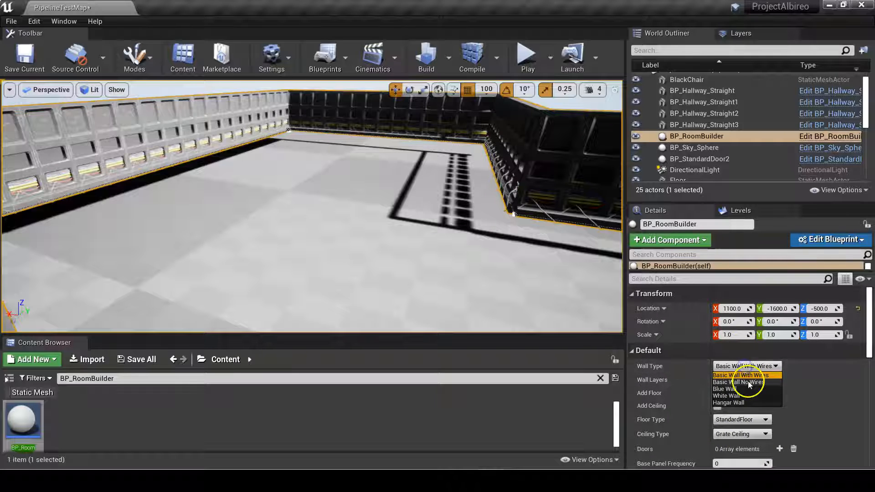
click(750, 383)
click(747, 366)
click(738, 396)
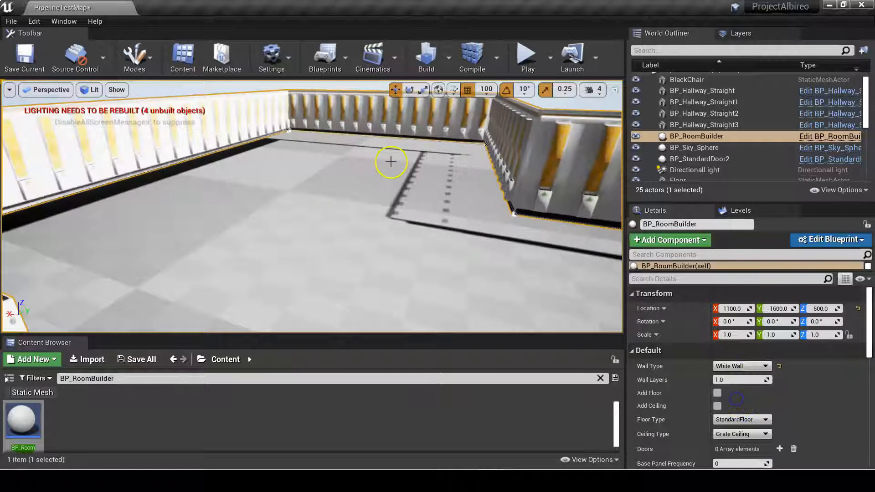
click(742, 366)
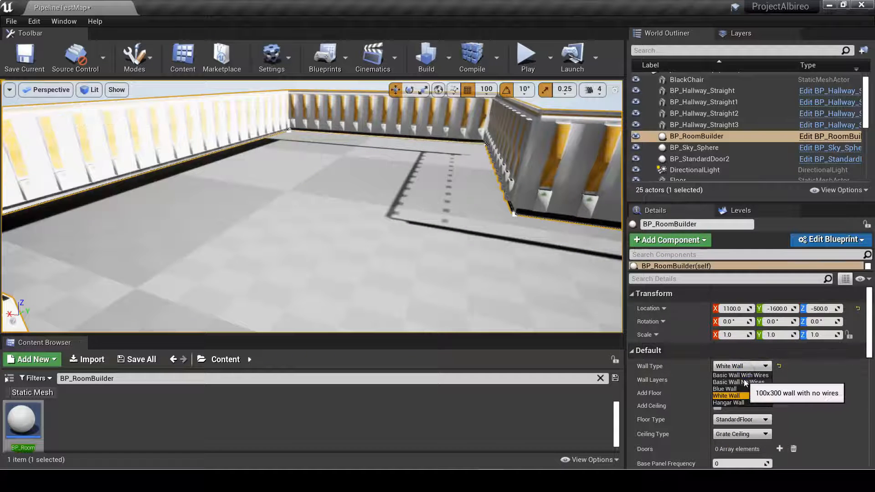
click(729, 402)
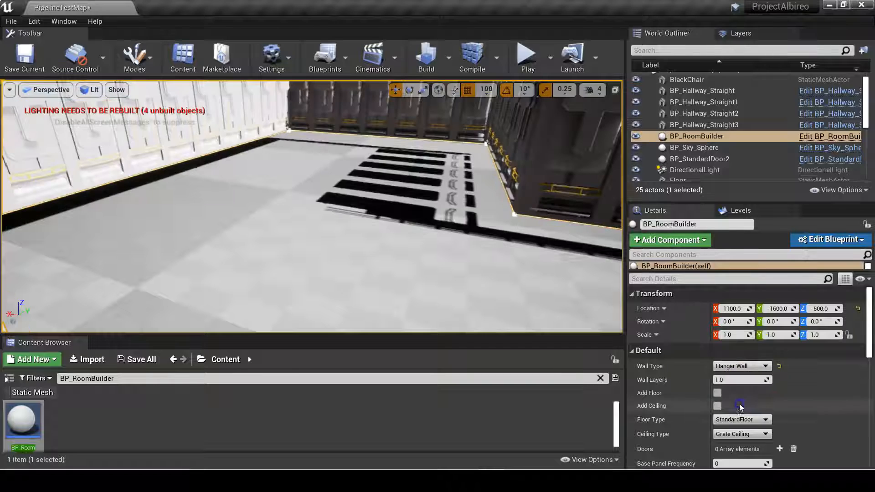
click(748, 370)
click(745, 378)
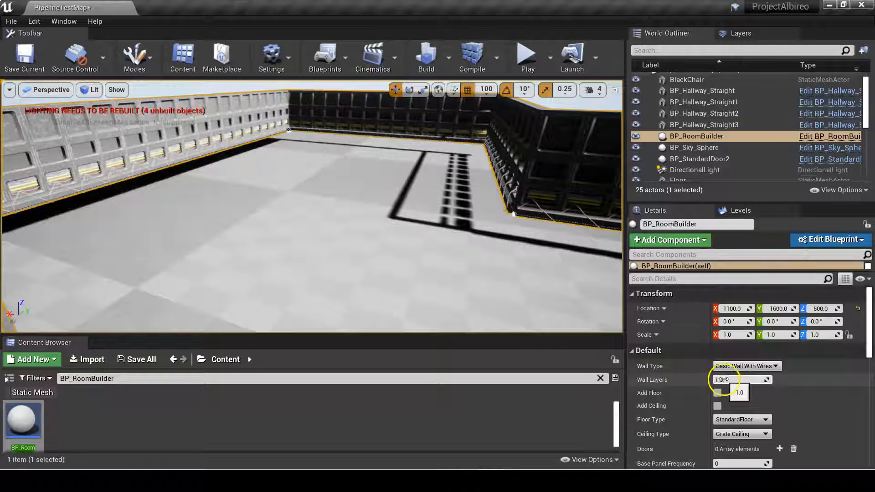
Set the room's number of wall layers to 4.
click(727, 380)
text(4)
key(Return)
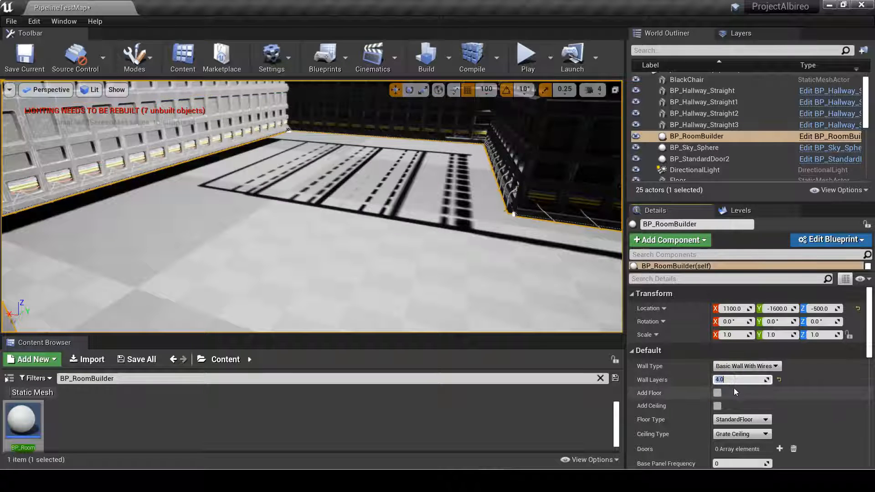
right_drag(399, 186, 512, 129)
right_drag(395, 232, 413, 270)
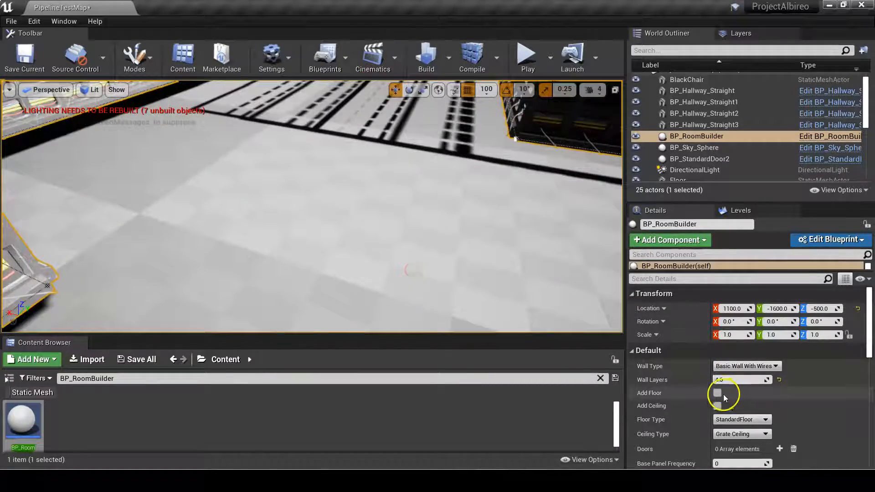
Enable the floor for the room builder and view it at the inner corner.
click(718, 393)
right_drag(474, 248, 299, 225)
key(w)
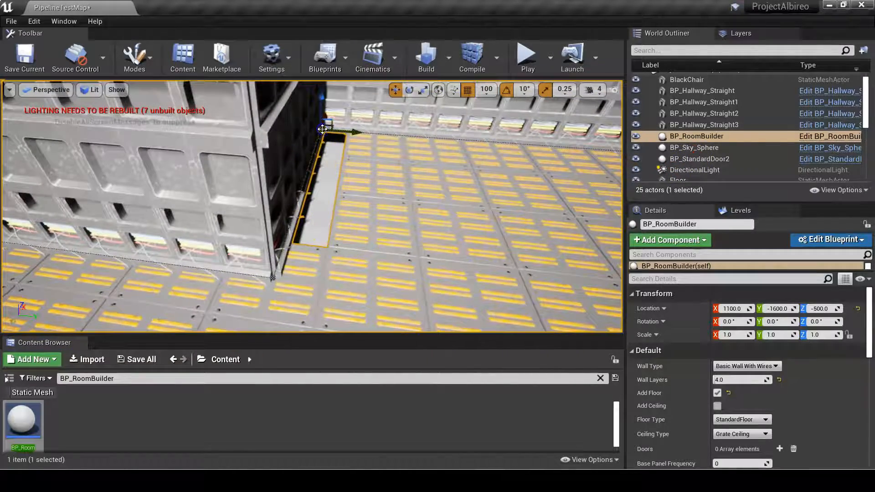
Shift the inner wall's two corner points sideways to close the gap in the floor beside it.
drag(357, 133, 338, 134)
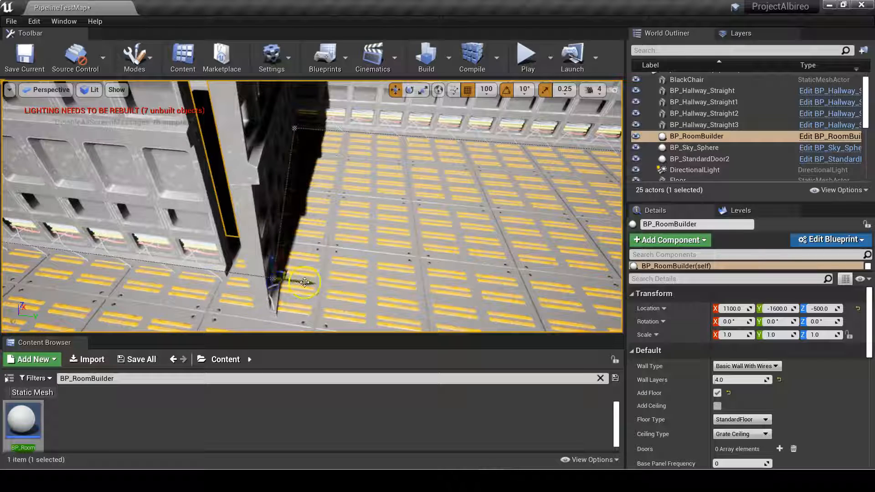
right_drag(316, 168, 239, 181)
right_drag(505, 182, 642, 466)
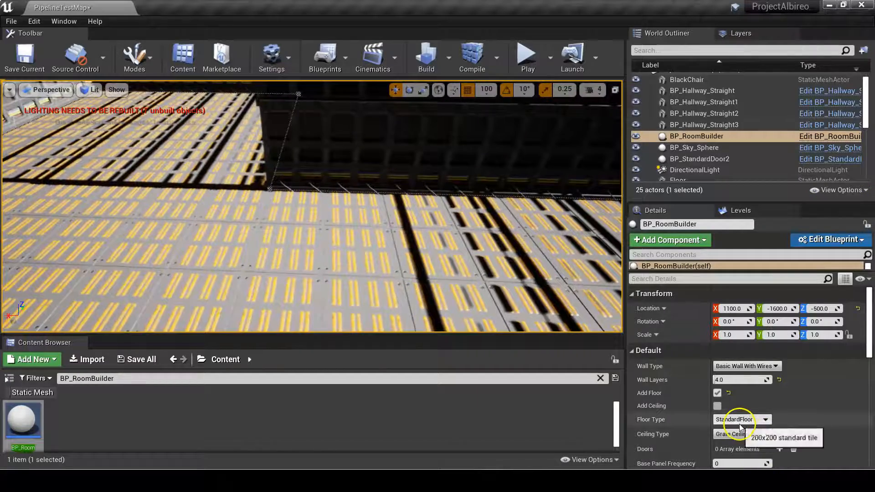
Try the LowerPolyFloor floor type and return to StandardFloor.
click(740, 420)
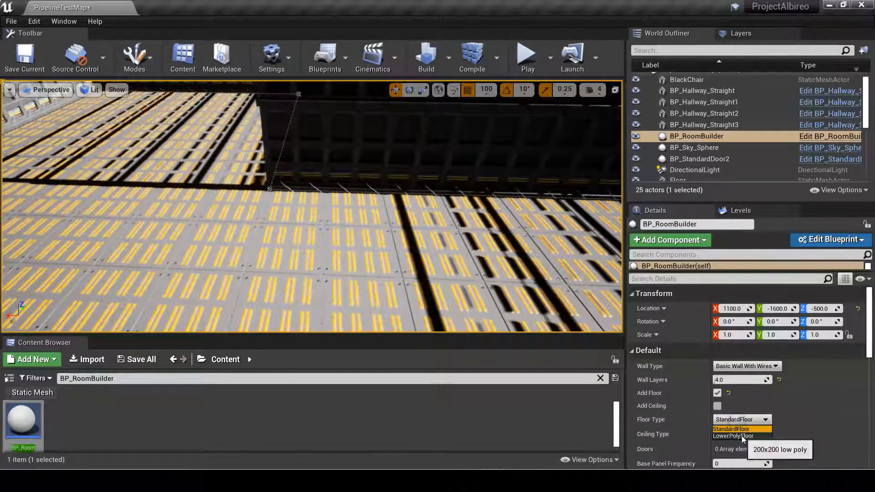
click(742, 436)
right_drag(423, 277, 307, 242)
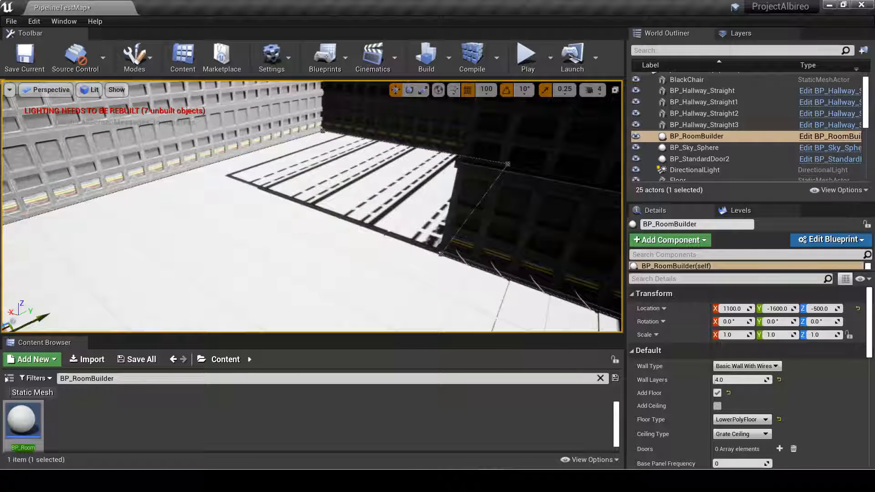
click(750, 420)
click(747, 429)
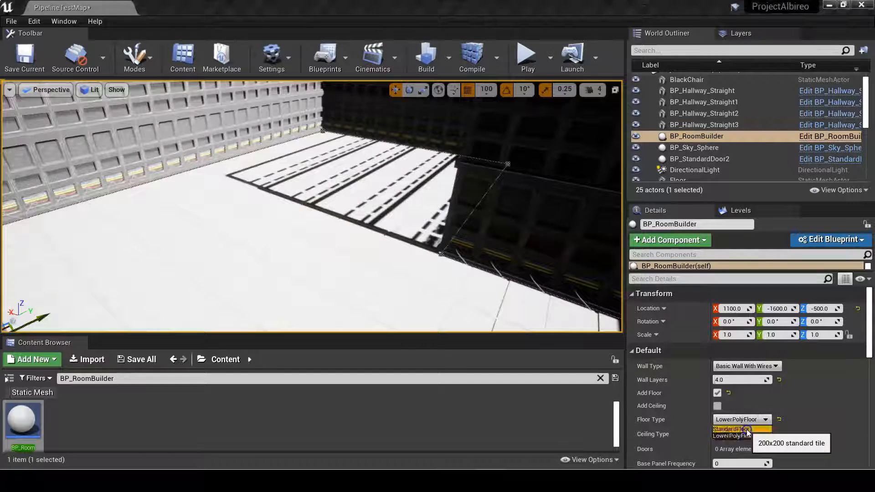
Enable the ceiling for the room builder and view it from inside the room.
scroll(690, 395, down, 3)
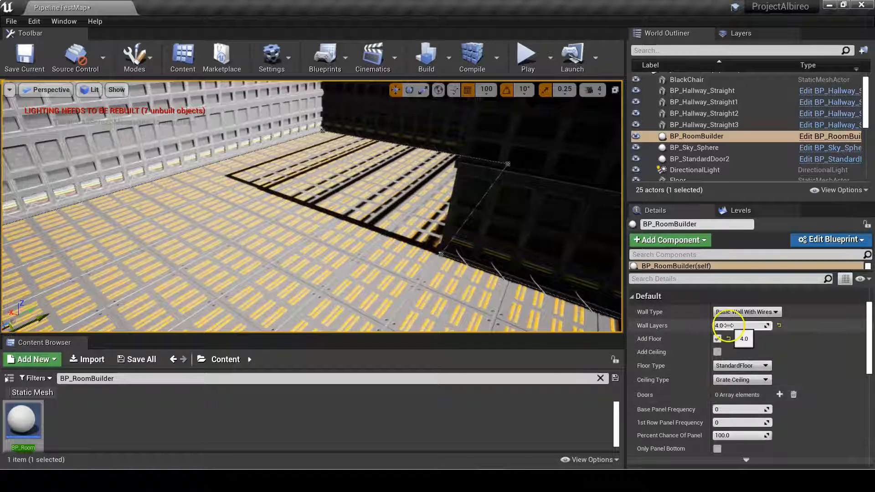
right_drag(245, 237, 250, 173)
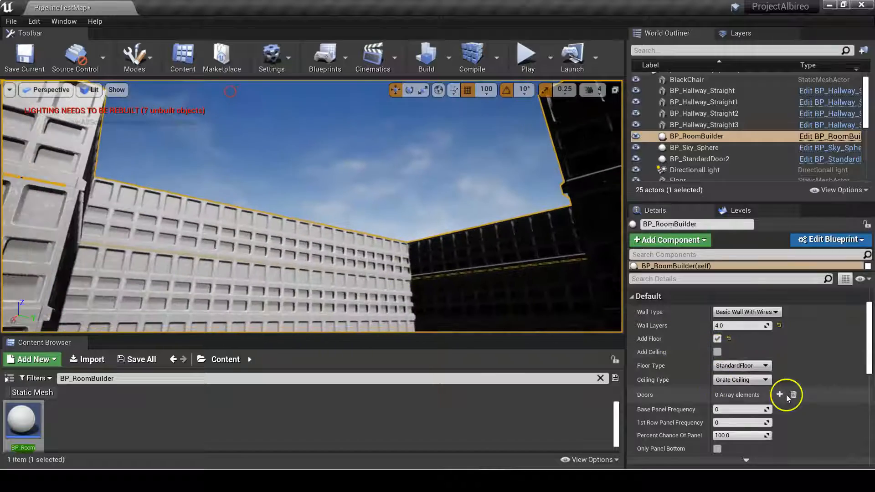
click(718, 352)
right_drag(379, 273, 504, 348)
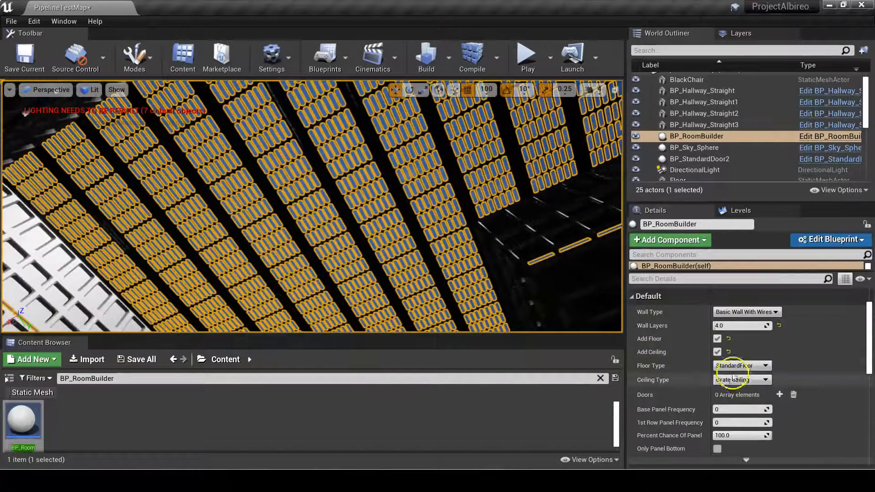
Try the other ceiling types on the room and return to Grate Ceiling.
click(742, 379)
click(744, 395)
click(751, 380)
click(747, 389)
click(745, 383)
click(730, 403)
Add a first door entry to the room and expand its settings.
right_drag(538, 256, 565, 474)
mouse_move(461, 221)
right_down()
mouse_move(471, 232)
mouse_move(463, 218)
right_up()
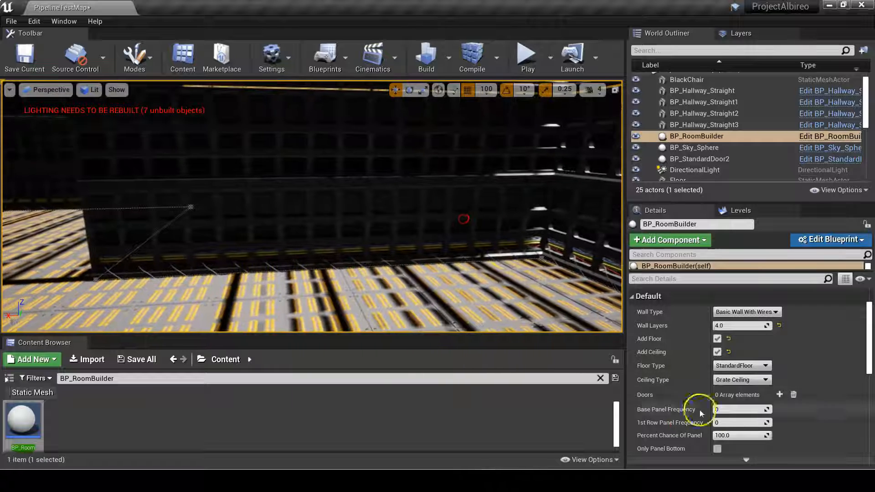
click(779, 394)
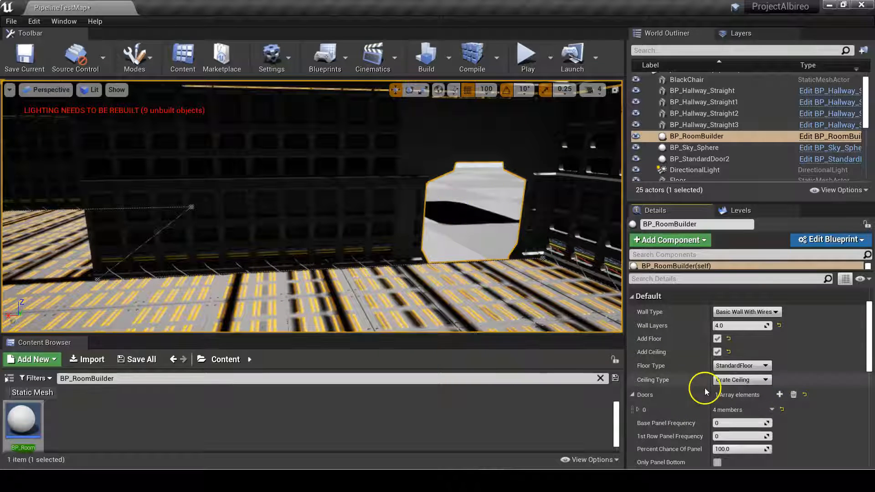
click(638, 410)
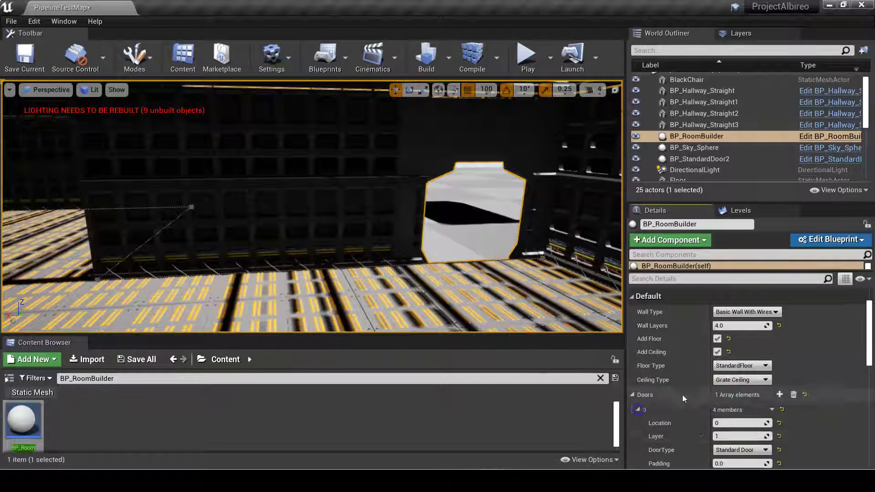
Try the first door at locations 5, 40 and 70 along the room's walls.
scroll(709, 412, down, 1)
click(722, 405)
text(5)
key(Return)
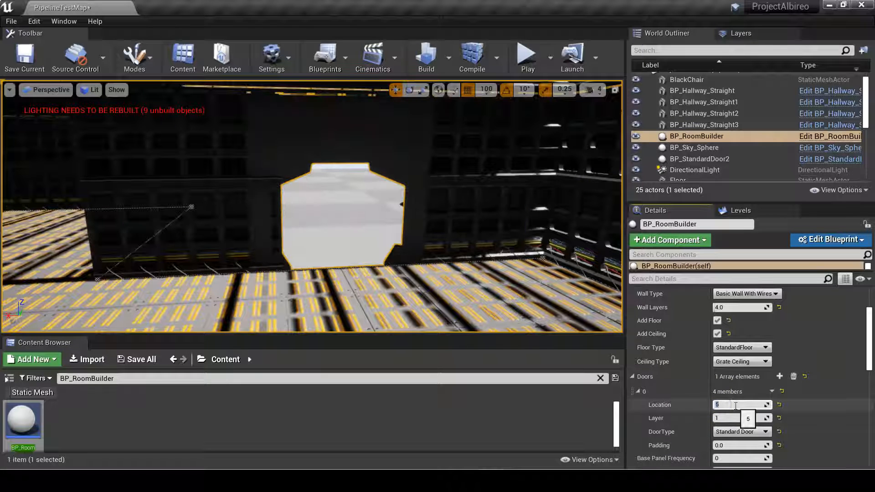
drag(488, 283, 391, 258)
click(727, 405)
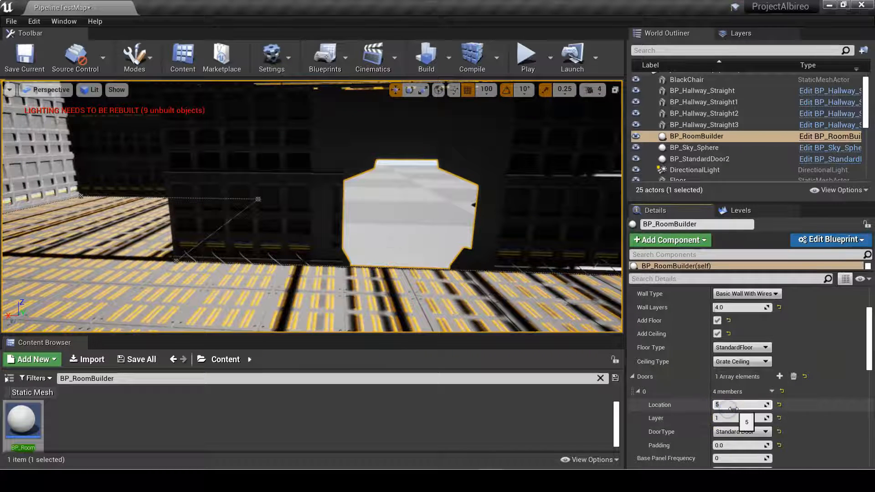
text(40)
key(Return)
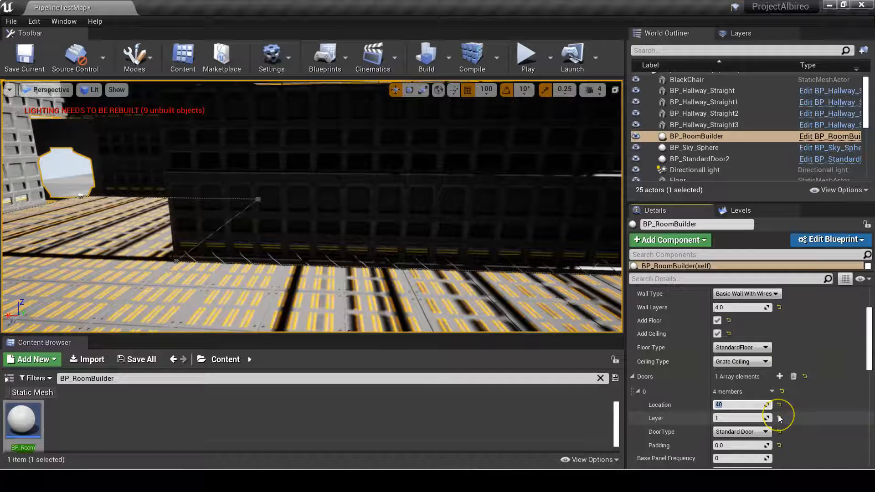
text(70)
key(Return)
drag(455, 228, 5, 188)
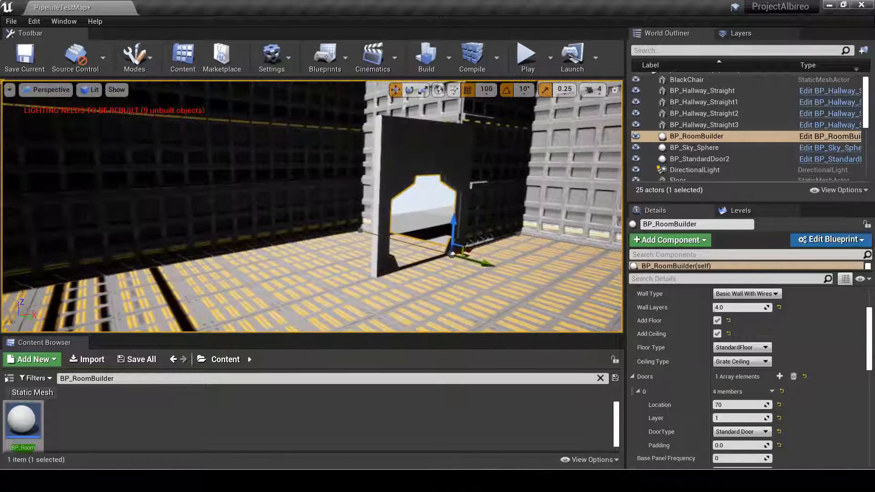
Try the first door at locations 75 and 80 along the room's walls.
click(718, 404)
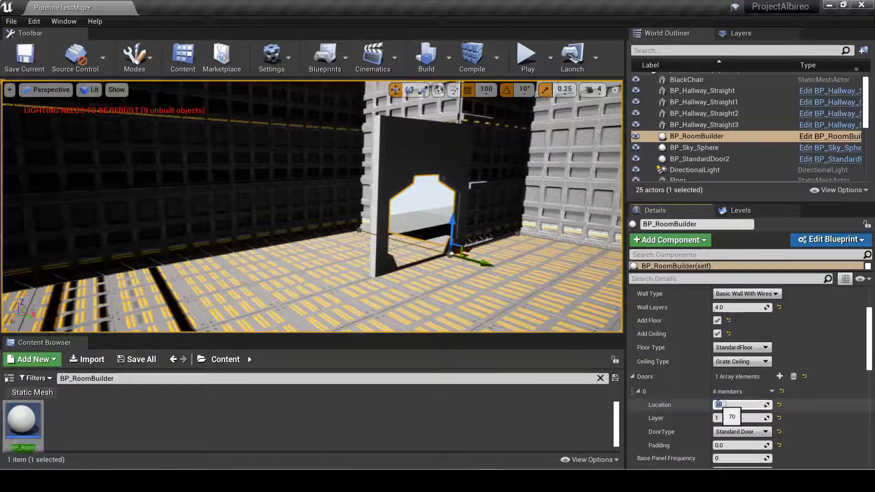
text(75)
key(Return)
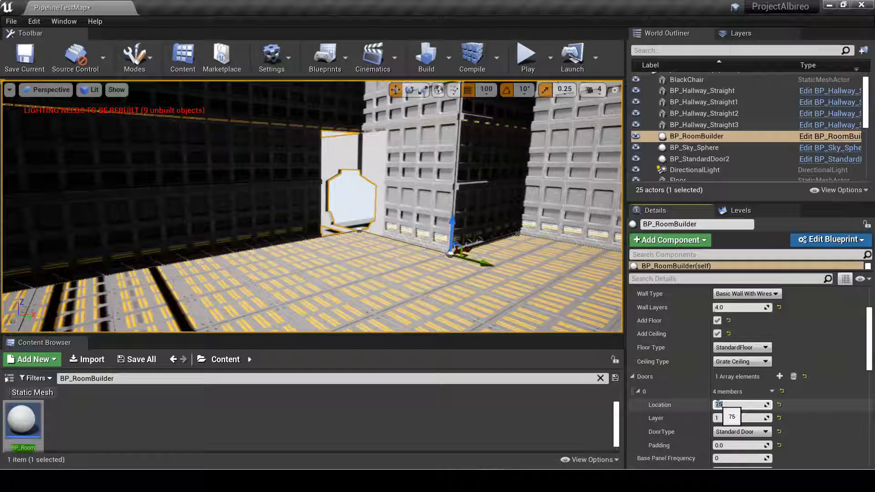
text(80)
key(Return)
right_drag(438, 242, 862, 337)
Set the first door's location to 3 and add a second door entry.
click(729, 404)
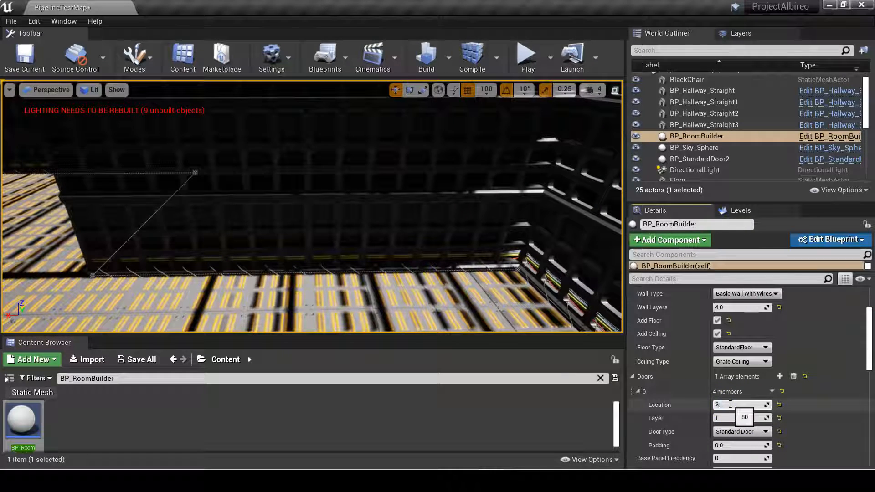
key(Return)
right_drag(497, 239, 474, 287)
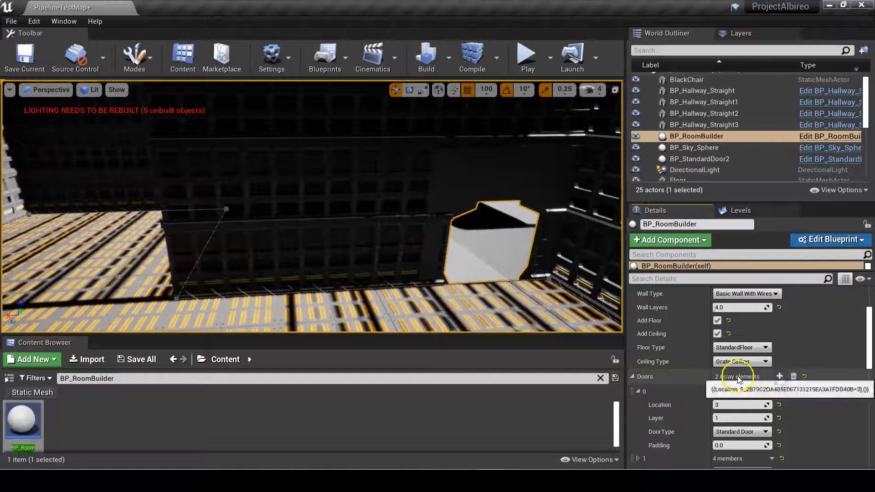
scroll(729, 392, down, 3)
click(735, 418)
text(15)
key(Return)
right_drag(401, 244, 360, 251)
click(724, 416)
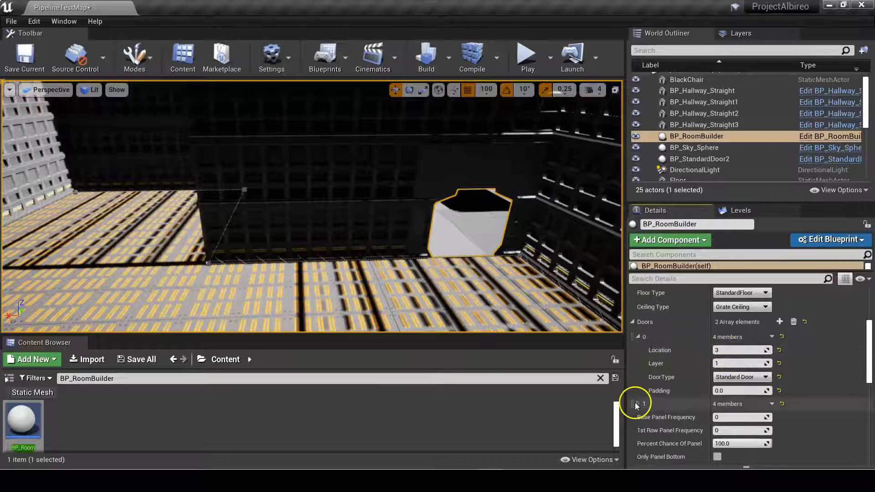
Set the second door's location to 15.
click(753, 412)
text(15)
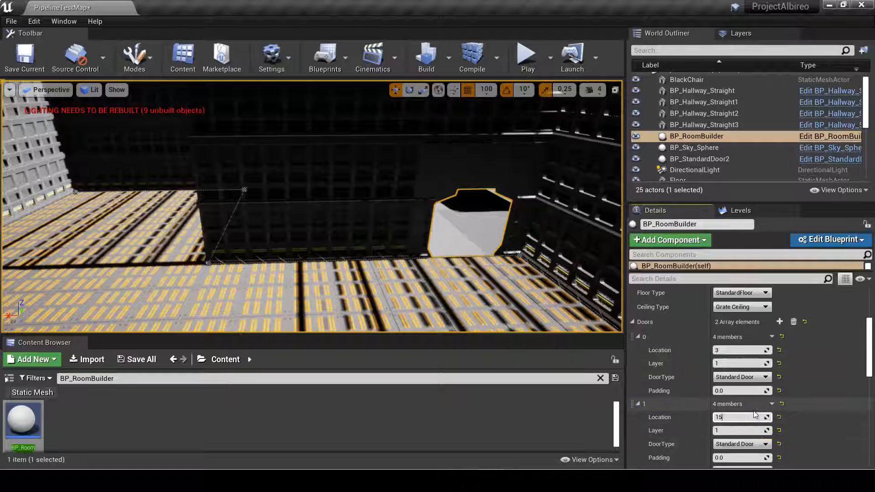
key(Return)
Set the second door's location to 25 and view both doorways.
click(752, 413)
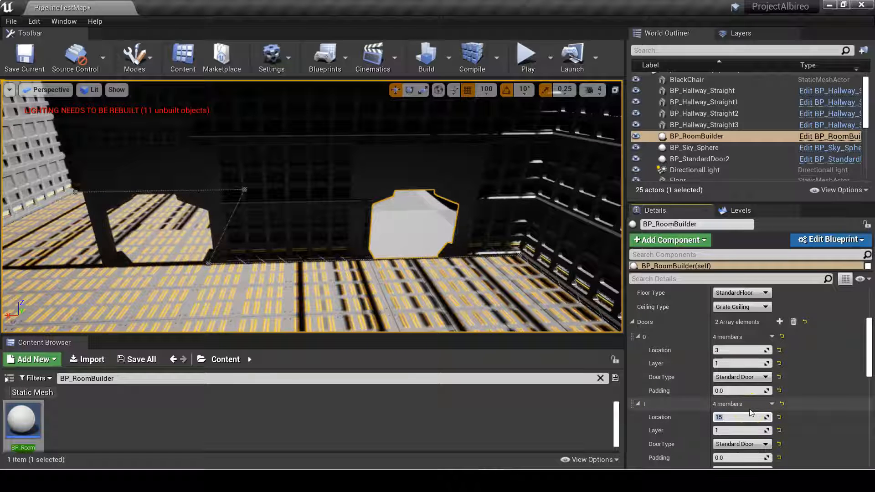
key(Return)
mouse_move(383, 214)
right_down()
mouse_move(310, 205)
mouse_move(383, 215)
right_up()
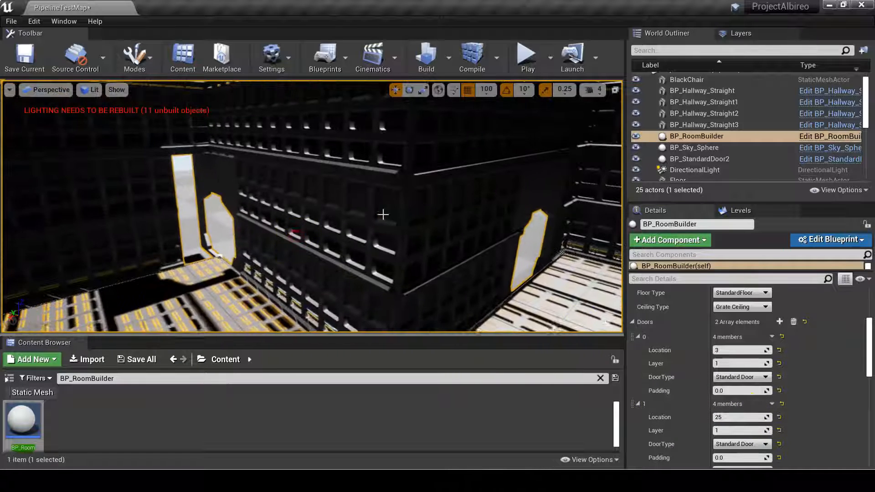
Try the second door at location 28, then set its location to 32.
click(739, 417)
text(28)
key(Return)
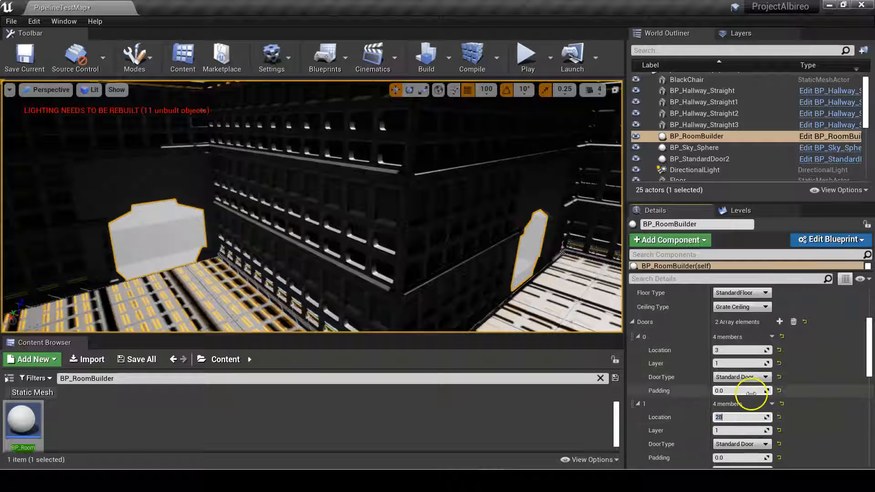
mouse_move(719, 417)
mouse_down()
mouse_move(709, 418)
mouse_move(721, 417)
mouse_up()
right_drag(236, 217, 353, 249)
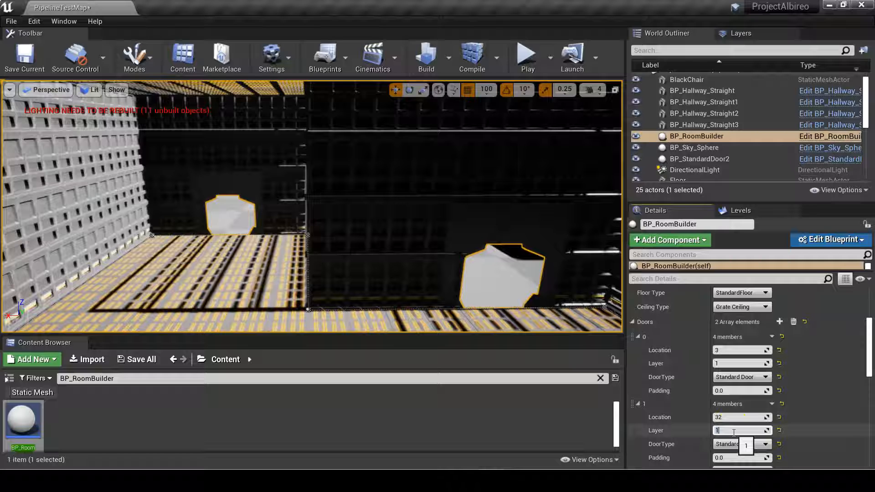
Try the second door on layer 2, then set its layer back to 1.
text(2)
key(Return)
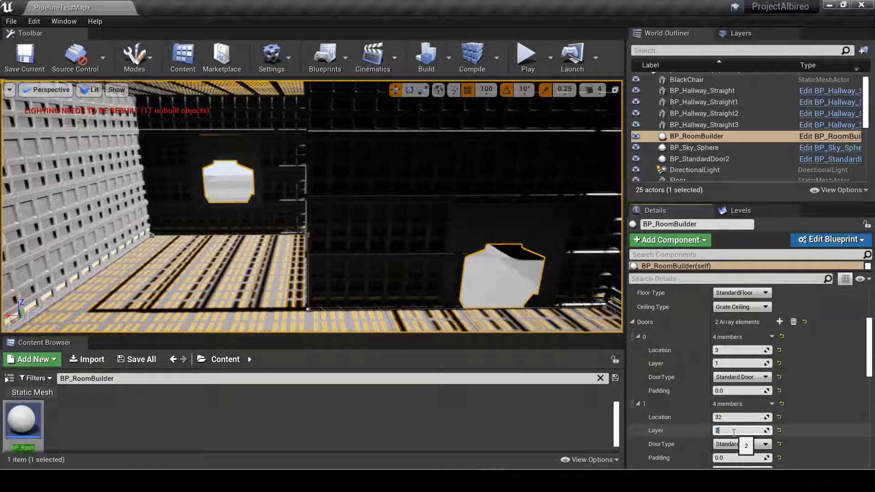
text(1)
key(Return)
Delete the second door entry from the room's Doors array.
click(773, 404)
click(785, 432)
right_drag(523, 256, 541, 277)
Try the Whitebox Door type on the remaining door, then set its type to StandardDoorWitthAdapter.
click(717, 377)
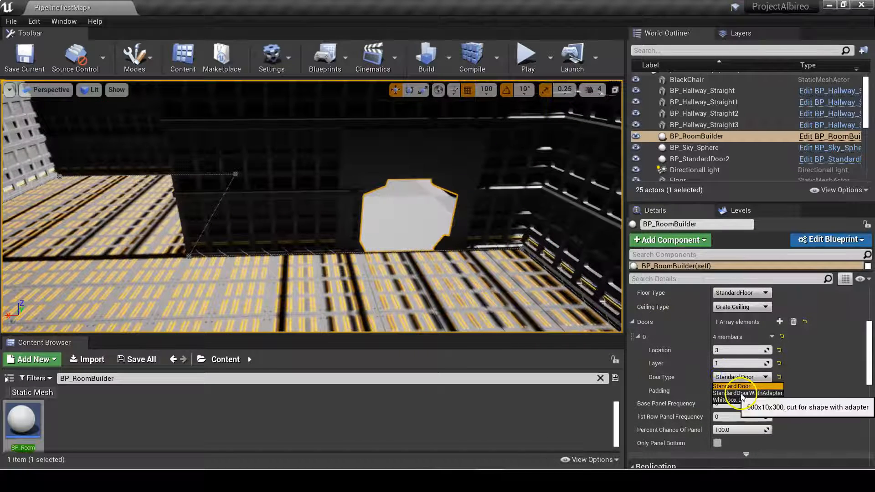
click(732, 399)
click(733, 377)
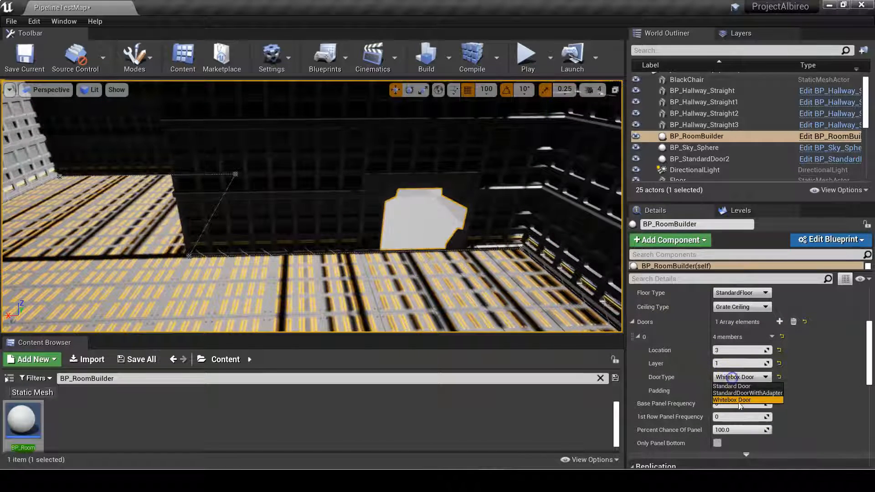
click(735, 394)
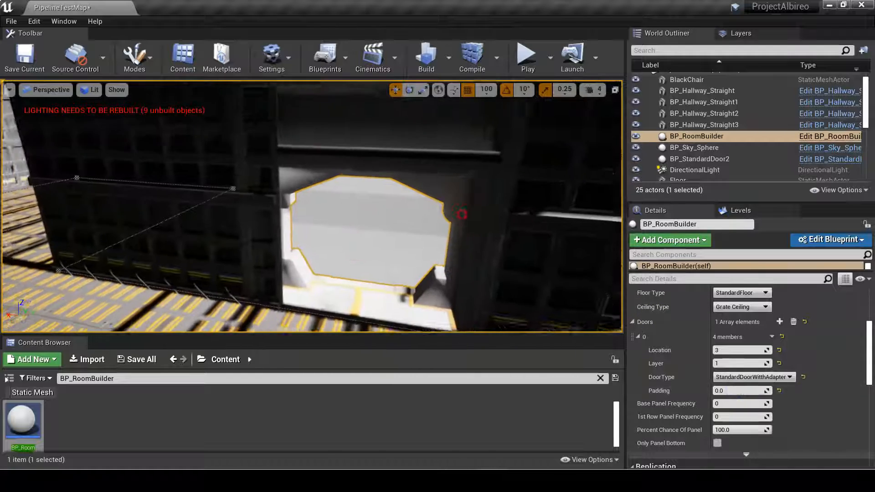
right_drag(497, 227, 494, 225)
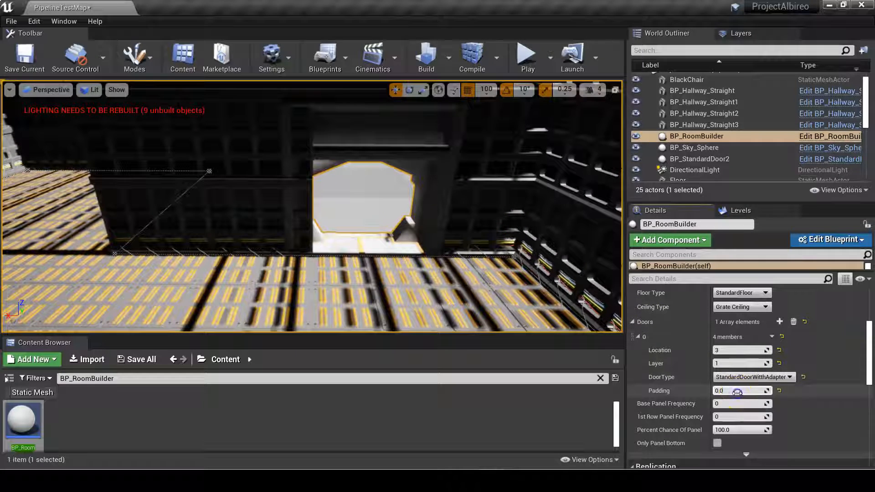
Try a padding of 50 on the remaining door, then set its padding to 100.
text(50)
key(Return)
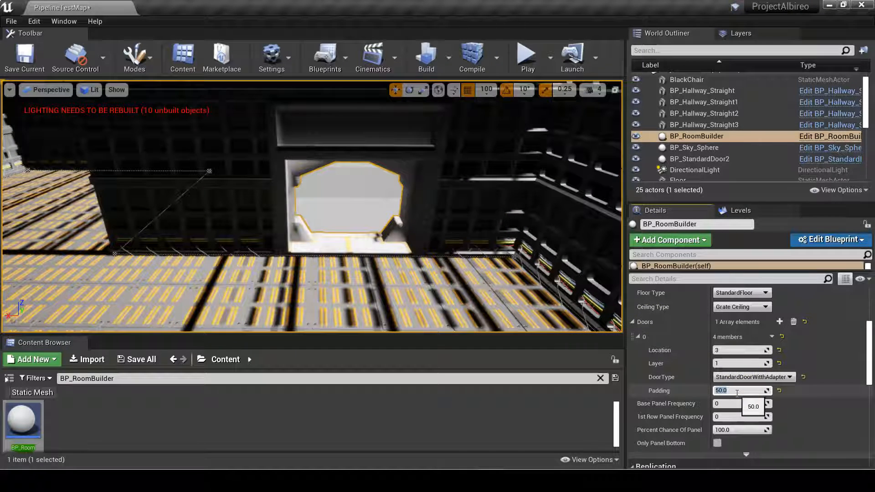
key(Return)
Duplicate the standard door at the hallway's end and move the copy near the room, to X 1200, Y -700.
right_drag(435, 252, 497, 288)
key(w)
key(s)
key(w)
key(s)
key(w)
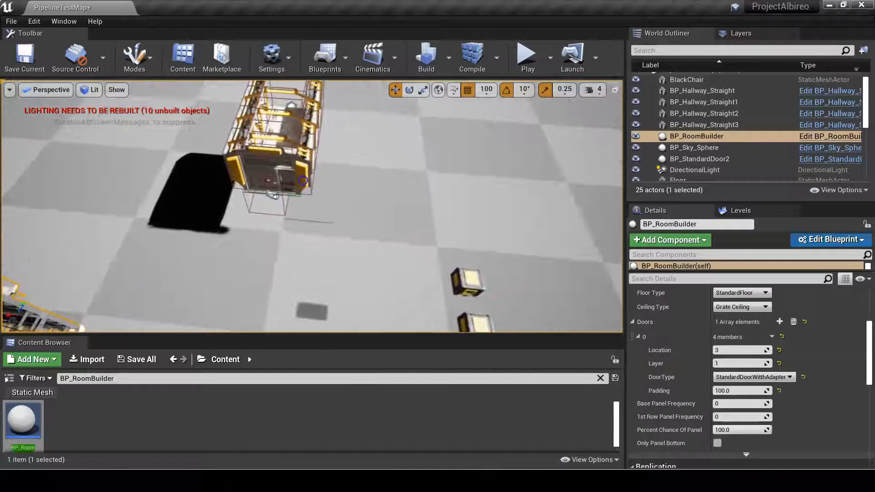
click(303, 181)
key(ctrl+w)
drag(225, 173, 59, 167)
right_drag(177, 203, 41, 175)
key(w)
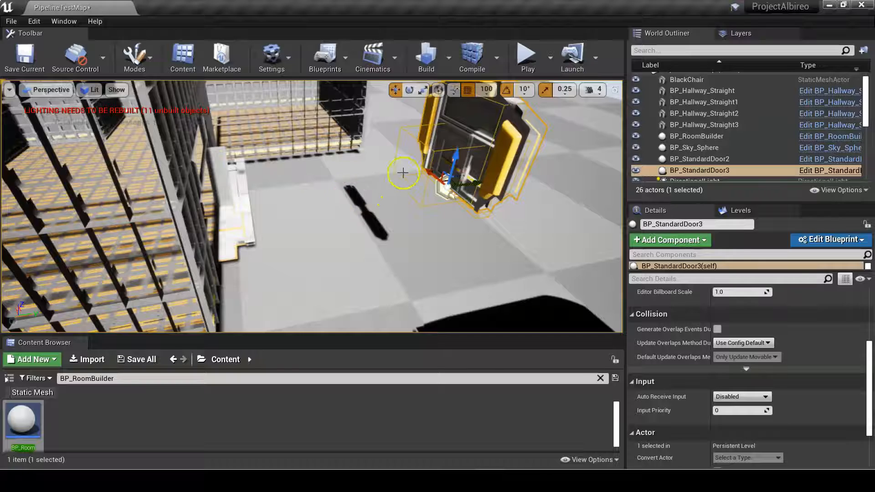
mouse_move(401, 203)
right_down()
mouse_move(377, 209)
mouse_move(411, 205)
right_up()
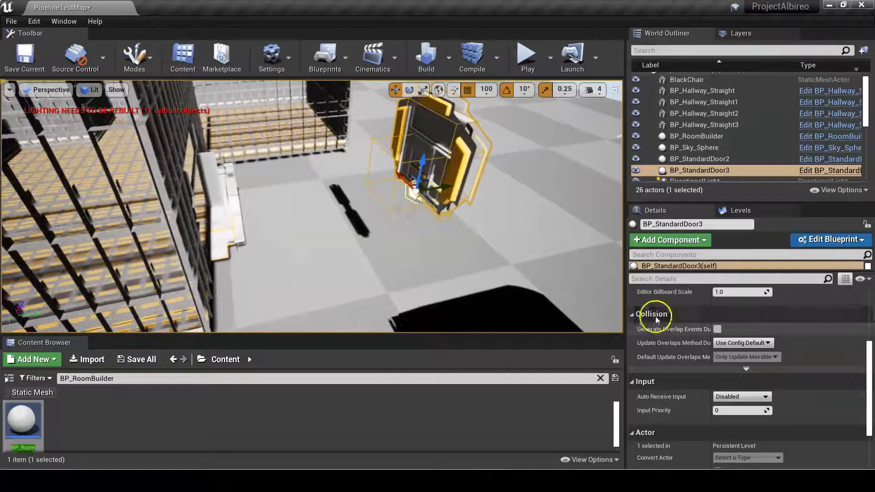
Set the duplicated door's Z rotation to 0.
scroll(747, 358, up, 3)
click(810, 323)
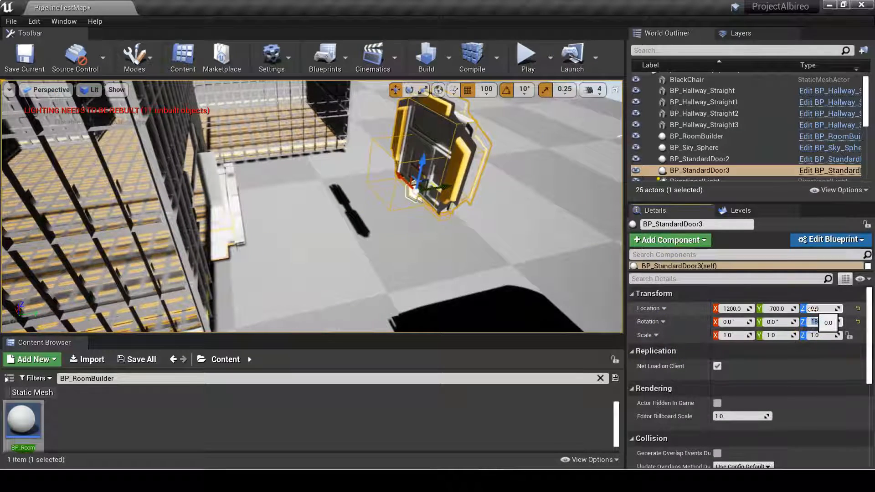
text(0)
key(Return)
Bind the duplicated door to the room's door number 0 with Move Room to Door turned off.
right_drag(364, 136, 330, 139)
click(149, 174)
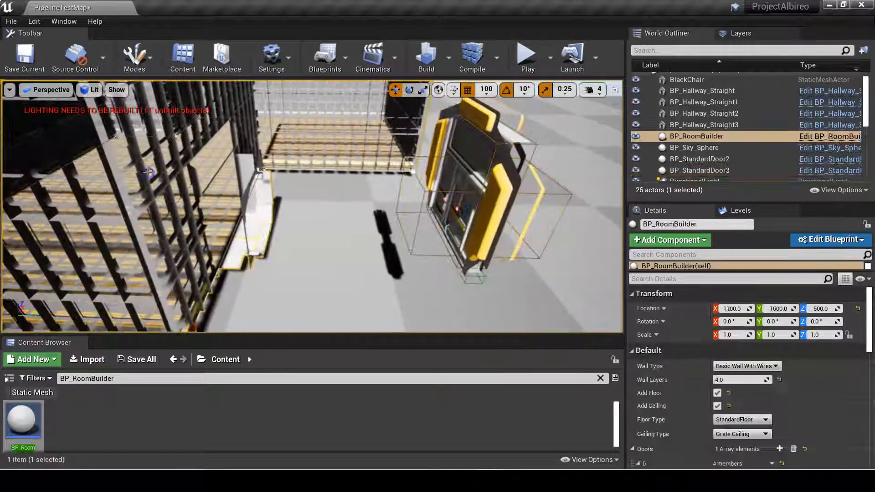
ctrl+click(467, 179)
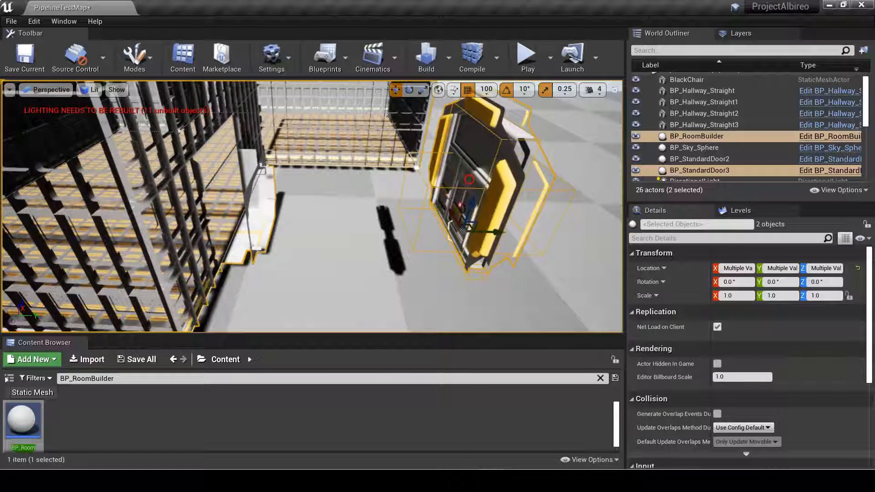
right_click(467, 180)
mouse_move(527, 236)
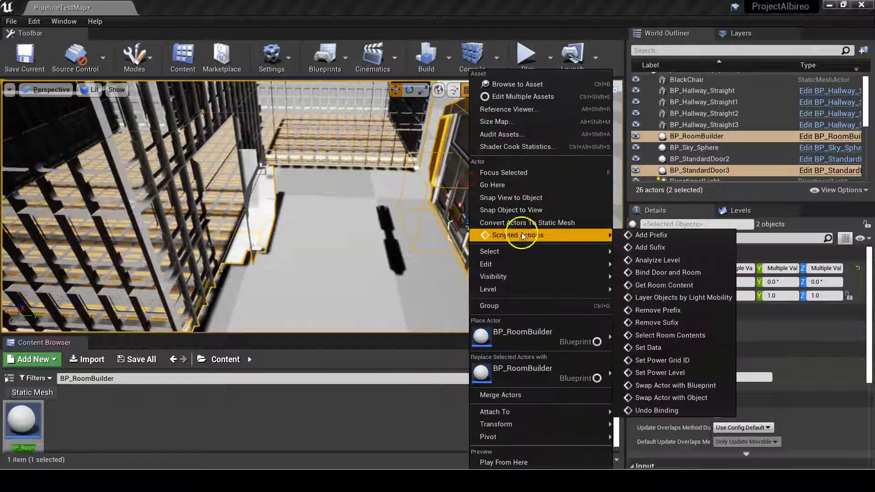
click(672, 276)
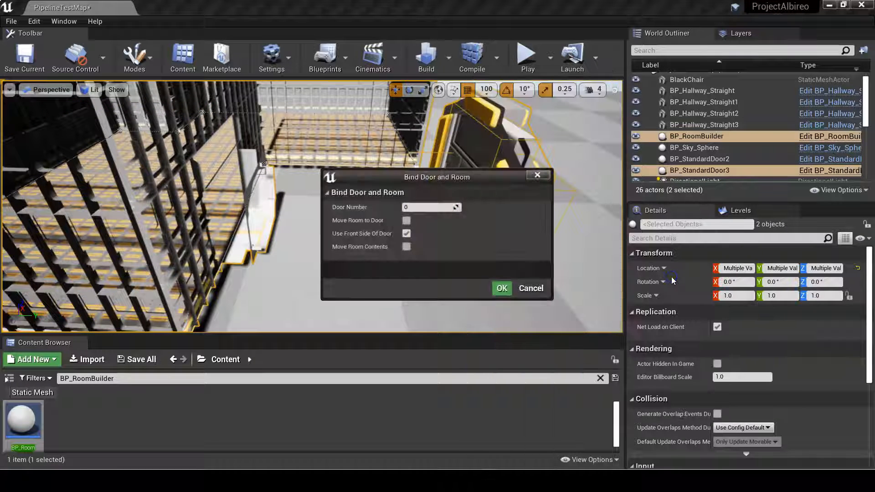
click(406, 221)
click(502, 288)
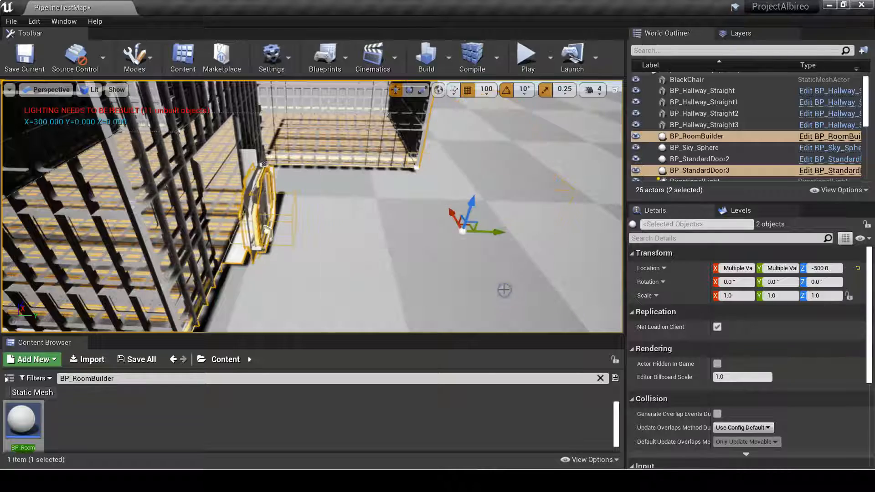
Select the duplicated door at the room's doorway and delete it.
right_drag(365, 249, 314, 214)
click(294, 217)
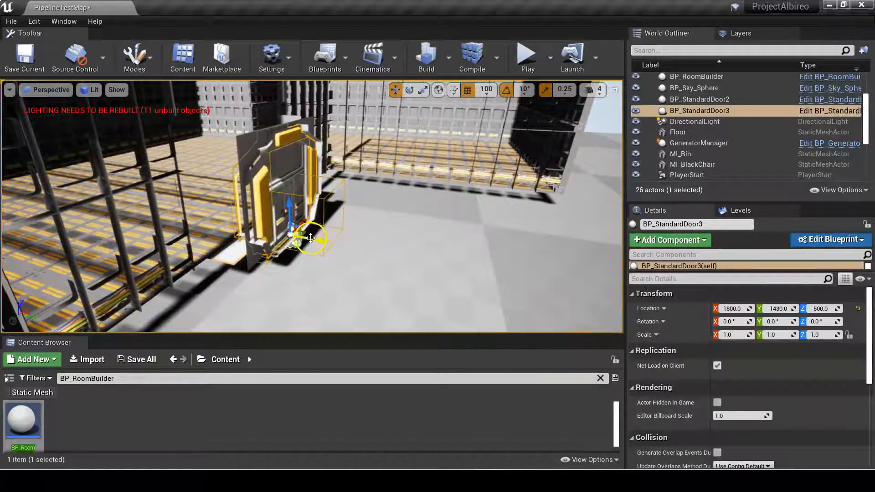
key(Delete)
Select the two crates SM_Crate7 and SM_Crate8 and move them onto the room's floor near the doorway.
right_drag(325, 238, 359, 211)
click(360, 211)
ctrl+click(348, 199)
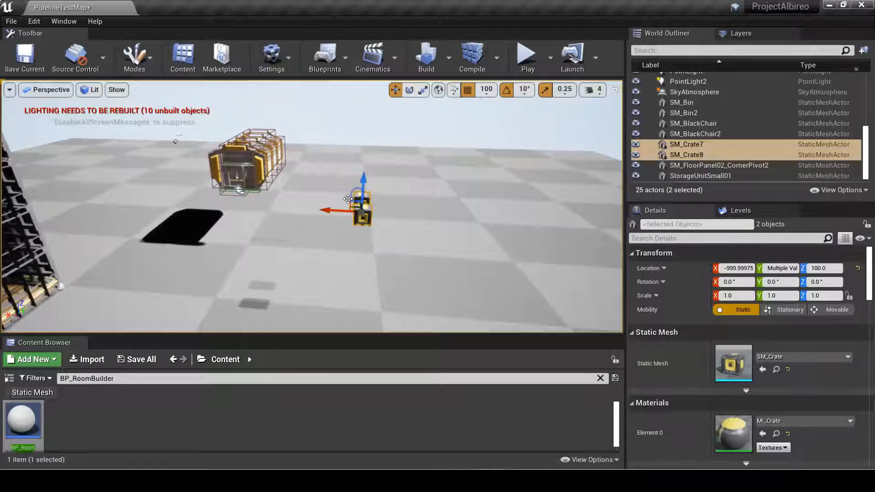
drag(61, 232, 9, 233)
right_drag(155, 232, 239, 217)
drag(309, 185, 256, 229)
right_drag(223, 254, 387, 207)
drag(375, 218, 371, 295)
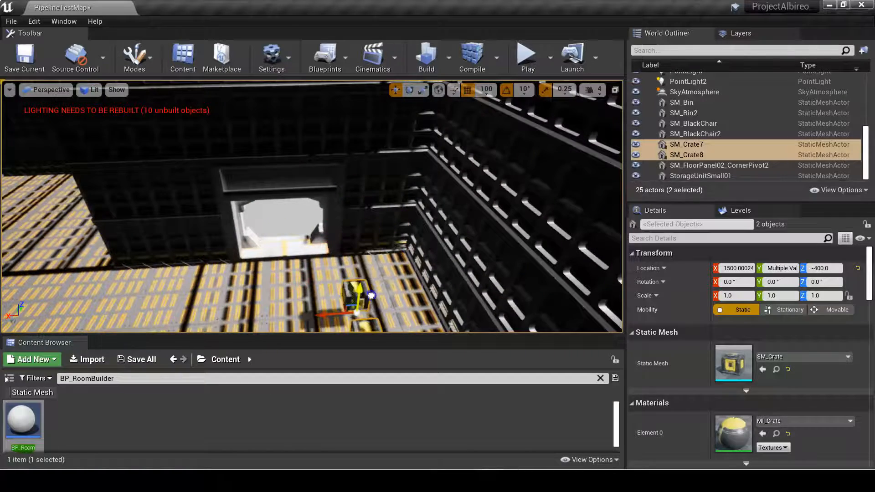
drag(329, 317, 257, 320)
scroll(368, 283, down, 2)
right_drag(384, 282, 335, 255)
click(386, 277)
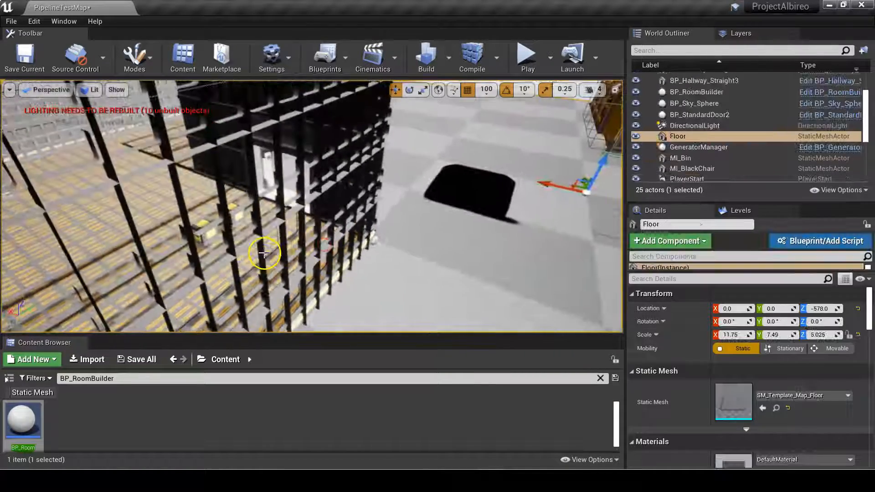
click(267, 252)
right_drag(267, 252, 267, 254)
right_click(257, 255)
click(230, 255)
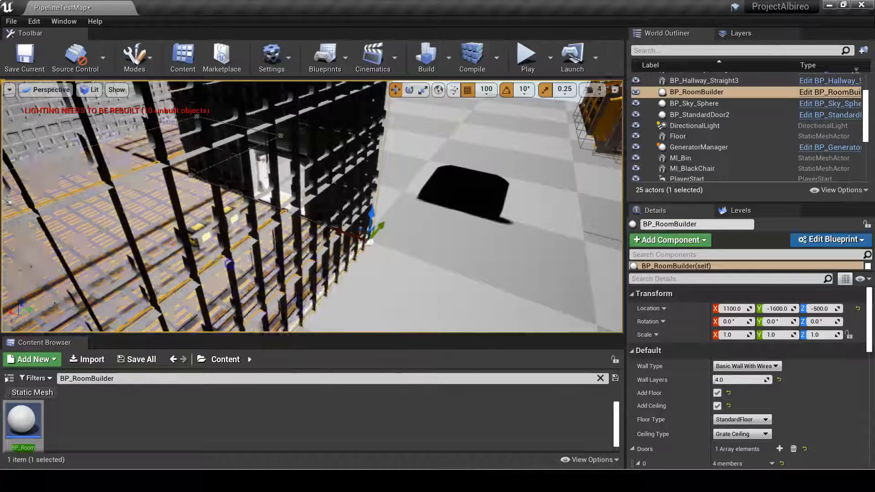
right_click(230, 263)
click(278, 309)
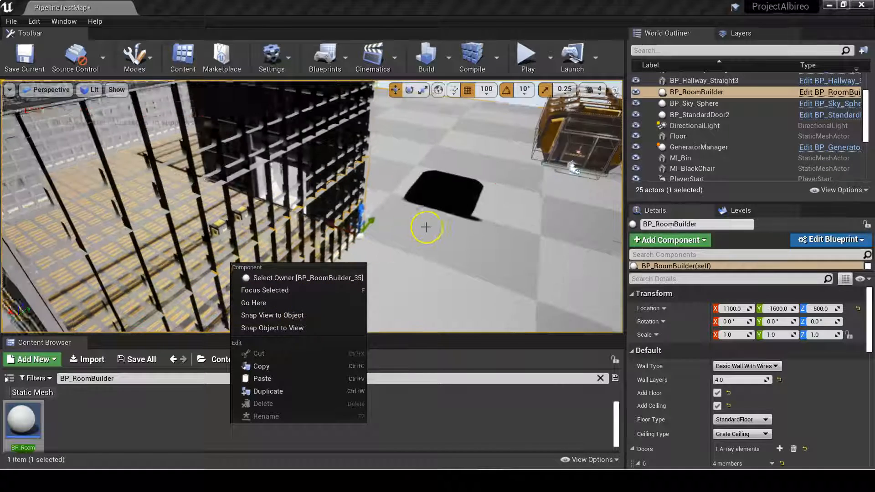
click(424, 226)
Run the Select Room Contents scripted action on BP_RoomBuilder, with the room included in the selection.
click(247, 148)
right_click(248, 148)
mouse_move(303, 227)
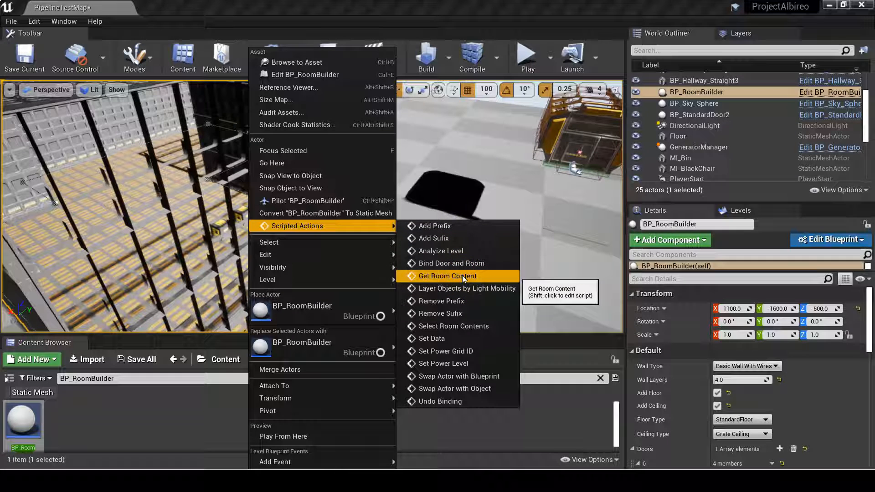
click(468, 325)
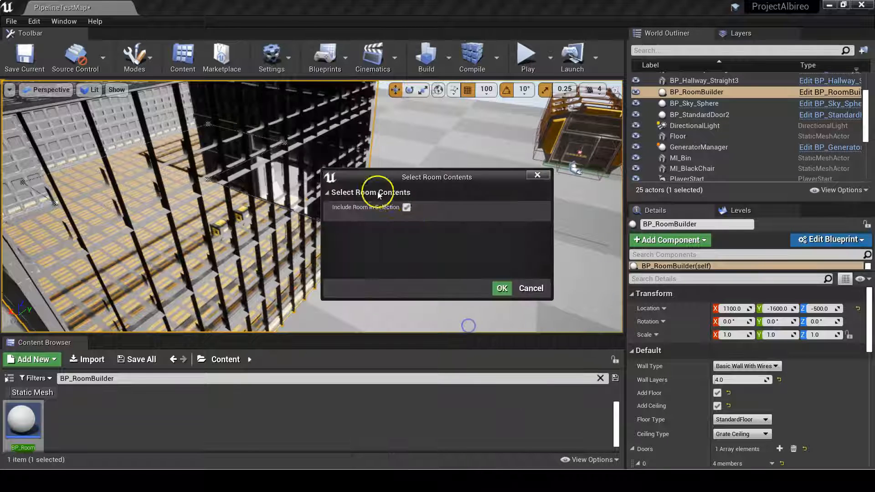
click(407, 208)
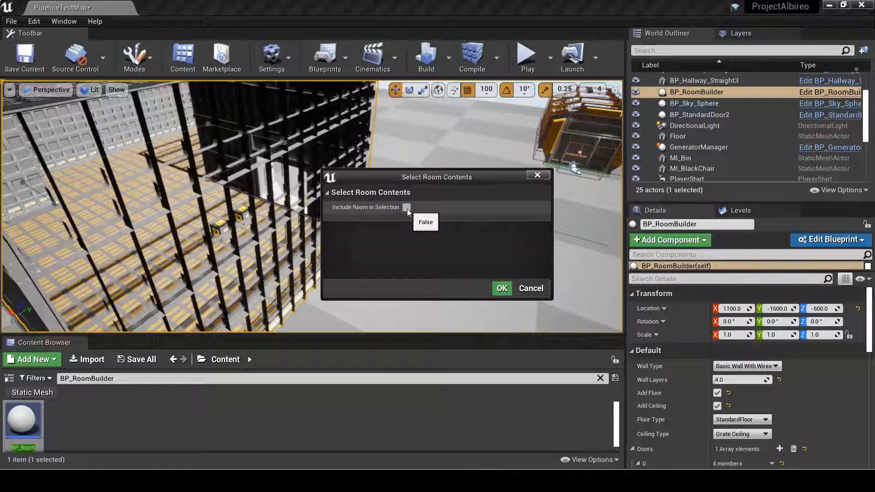
click(500, 289)
Examine the selected room and its crates from inside and outside the walls.
right_drag(484, 281, 269, 148)
key(w)
key(f)
right_drag(294, 242, 349, 206)
key(a)
key(s)
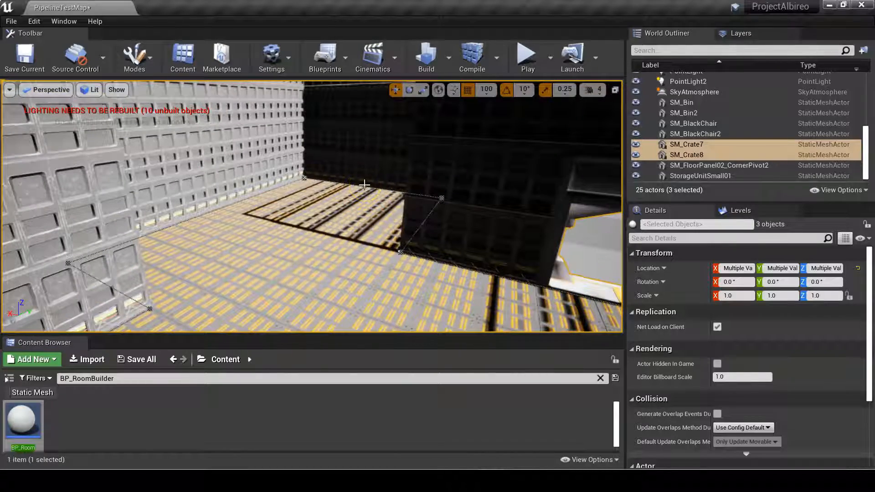
right_drag(361, 183, 519, 313)
key(s)
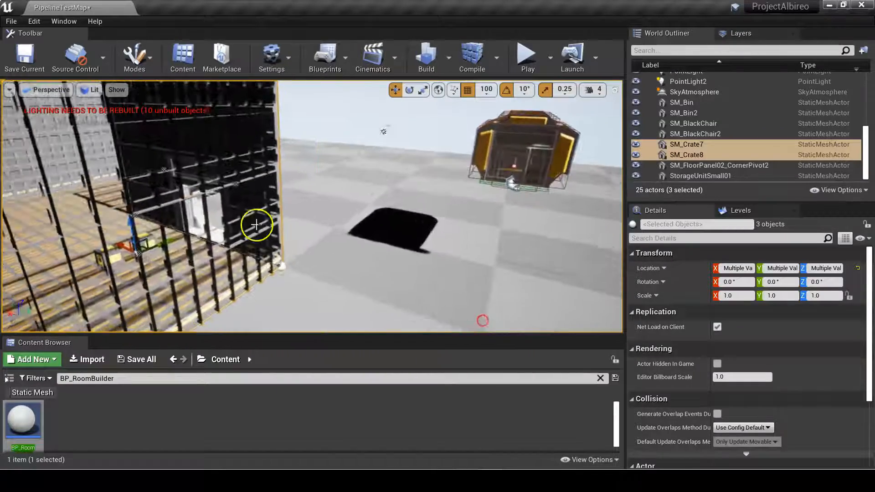
Select BP_RoomBuilder together with BP_StandardDoor2 at the hallway's end.
click(257, 224)
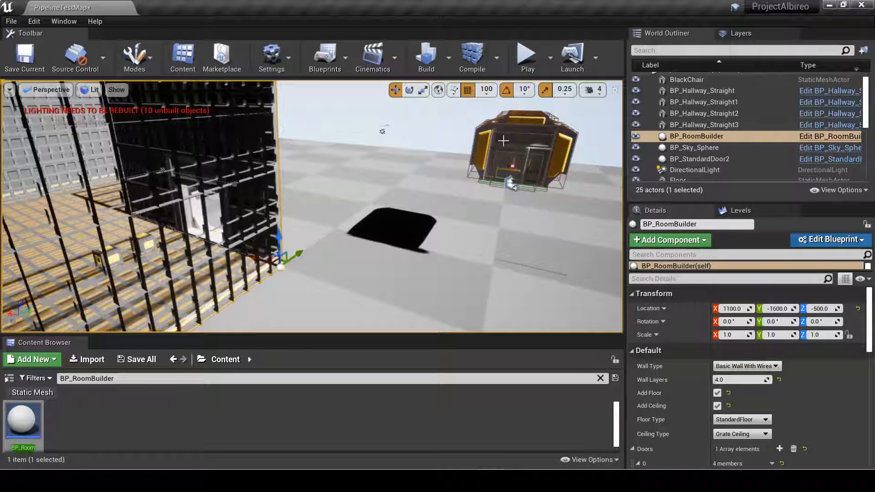
right_drag(503, 141, 636, 305)
key(s)
key(w)
key(s)
key(a)
right_drag(390, 287, 383, 260)
key(s)
key(d)
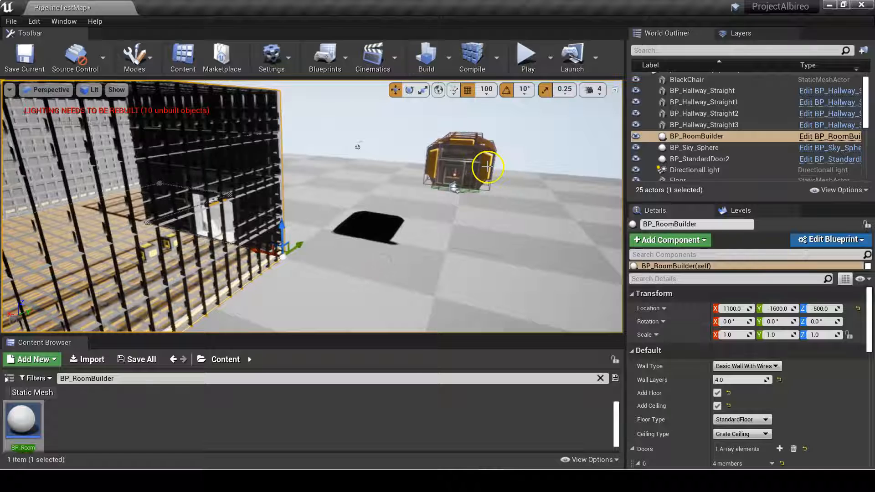
ctrl+click(488, 167)
key(d)
right_drag(201, 207, 178, 217)
right_click(181, 218)
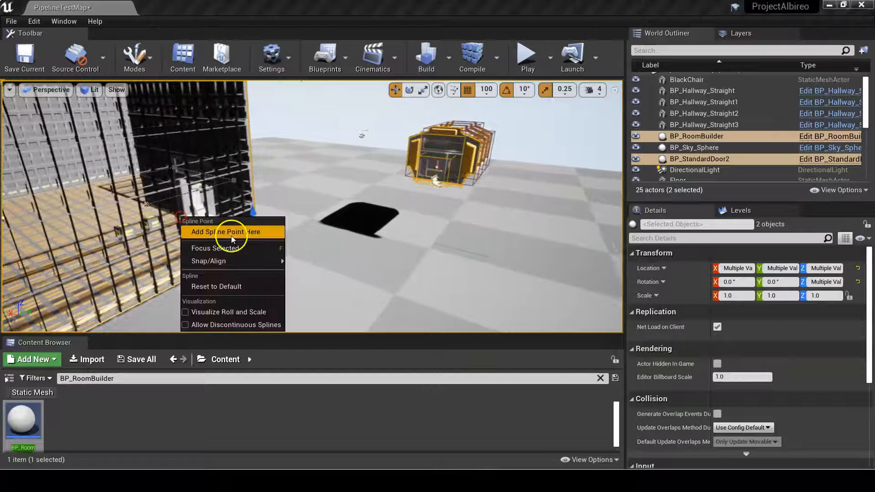
Bind the room's door number 0 to the hallway door with Move Room to Door, Use Front Side Of Door and Move Room Contents enabled.
right_click(228, 158)
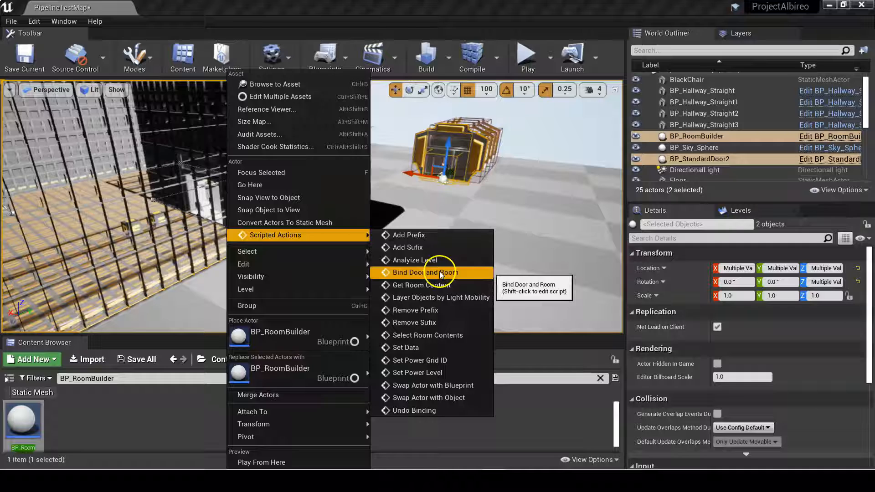
click(440, 271)
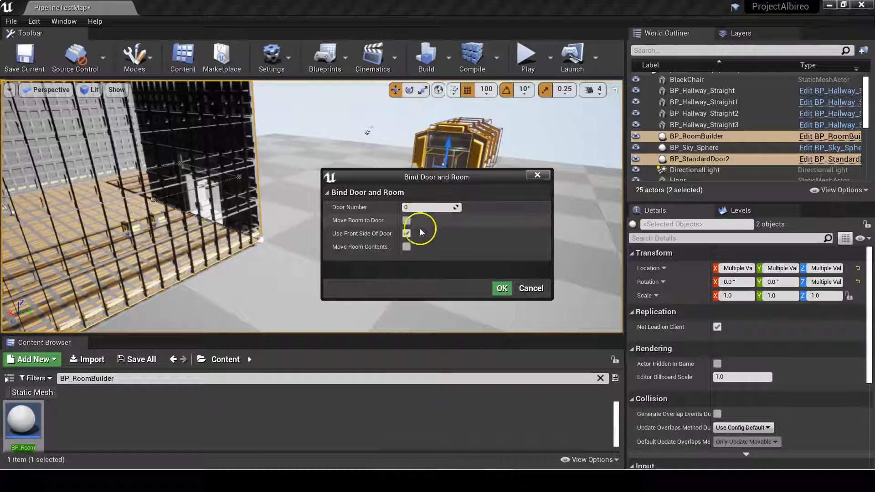
click(406, 247)
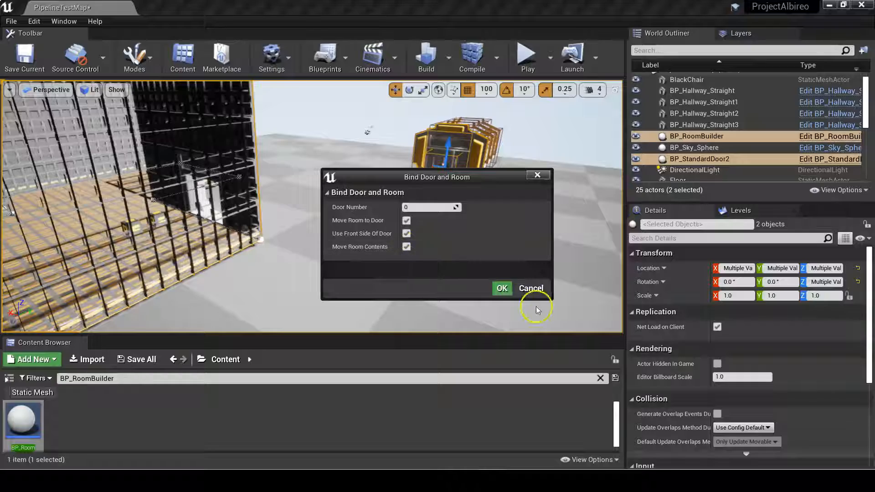
click(501, 289)
right_drag(312, 207, 219, 191)
right_drag(459, 139, 709, 359)
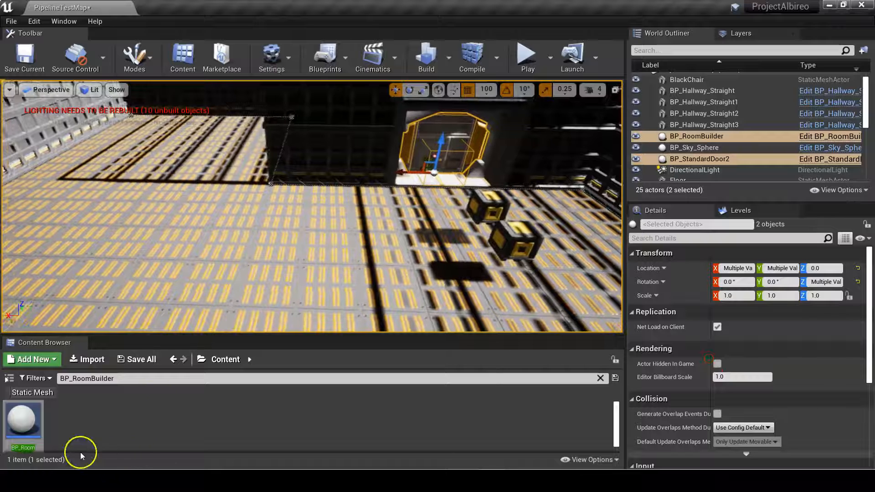